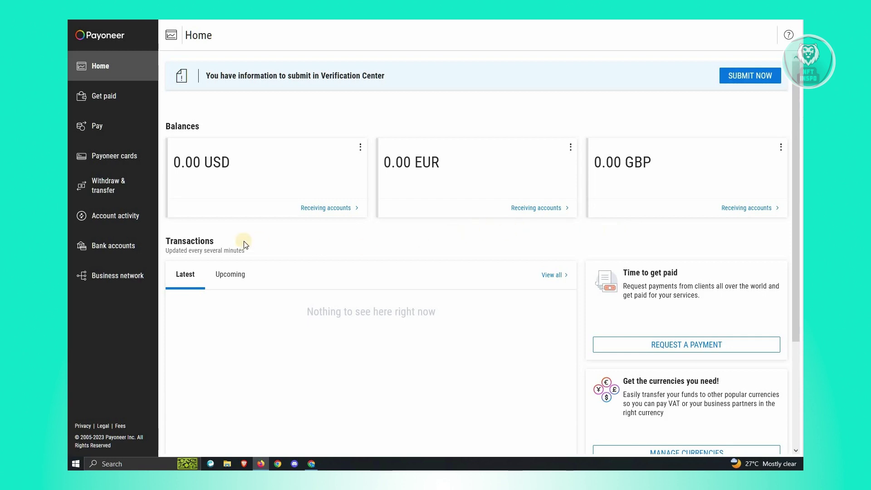
Open Payoneer's Bank accounts page with its withdrawal, receiving and recipient account options.
left_click(125, 252)
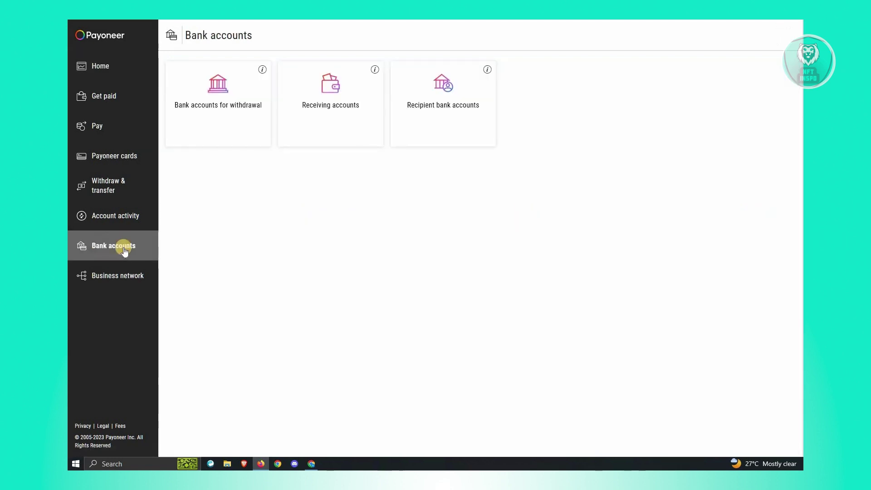
Open the withdrawal accounts list with the Union Bank Of Philippines account and start adding a new account.
left_click(230, 120)
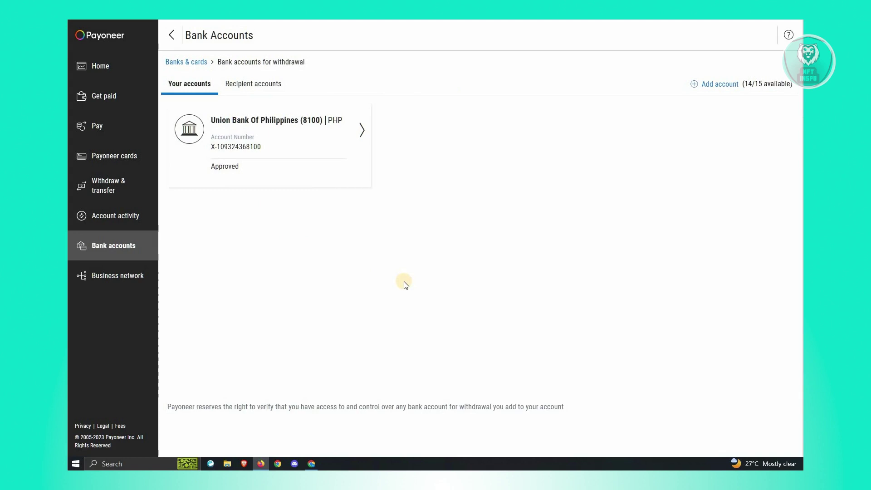
left_click(714, 85)
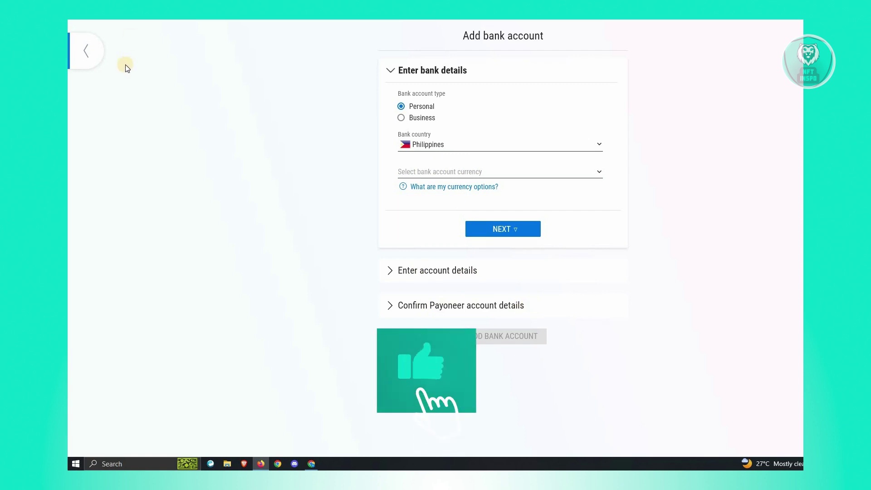
Leave the Add bank account form unsubmitted and return to the Bank accounts overview.
left_click(87, 53)
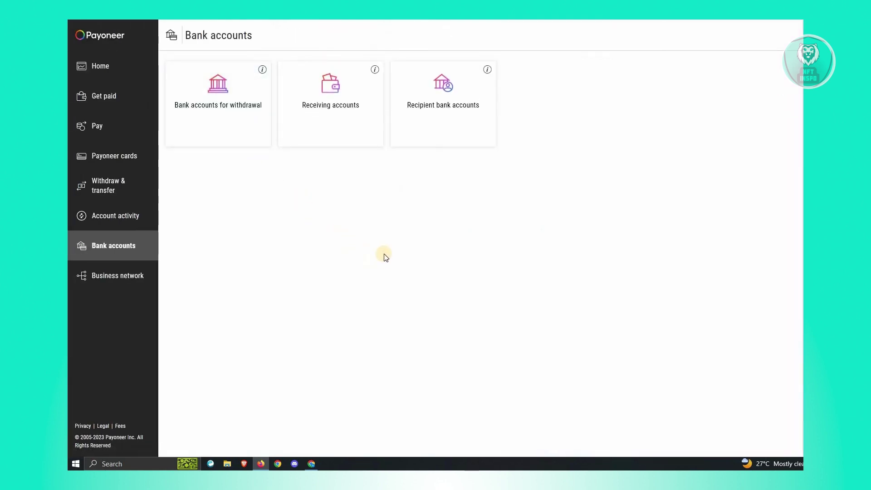
left_click(127, 194)
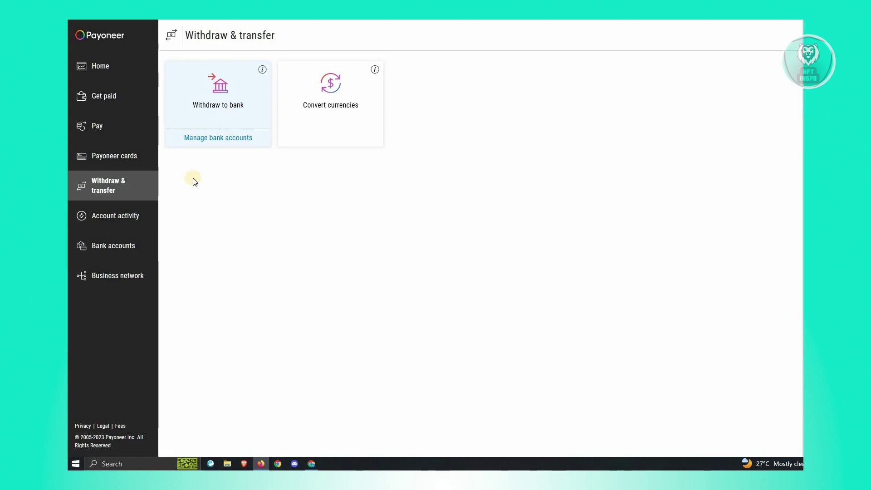
left_click(109, 246)
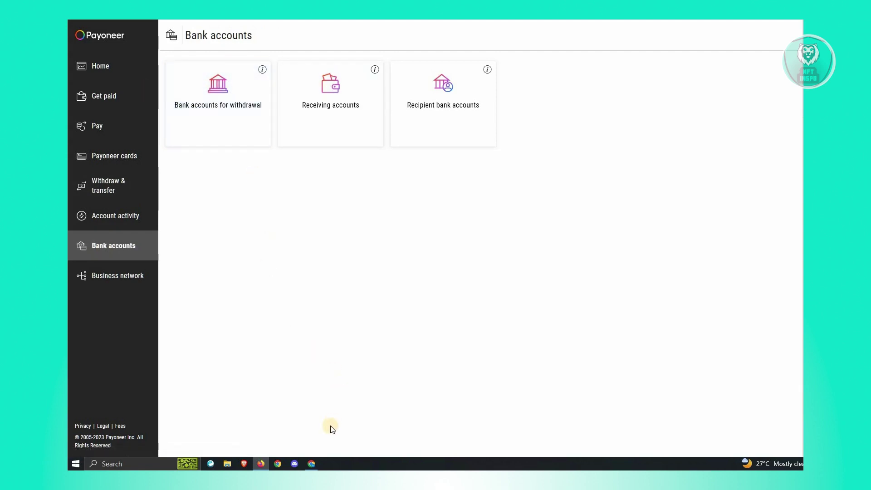
Switch to the Wise window showing its account home with the PHP to USD rate.
left_click(312, 463)
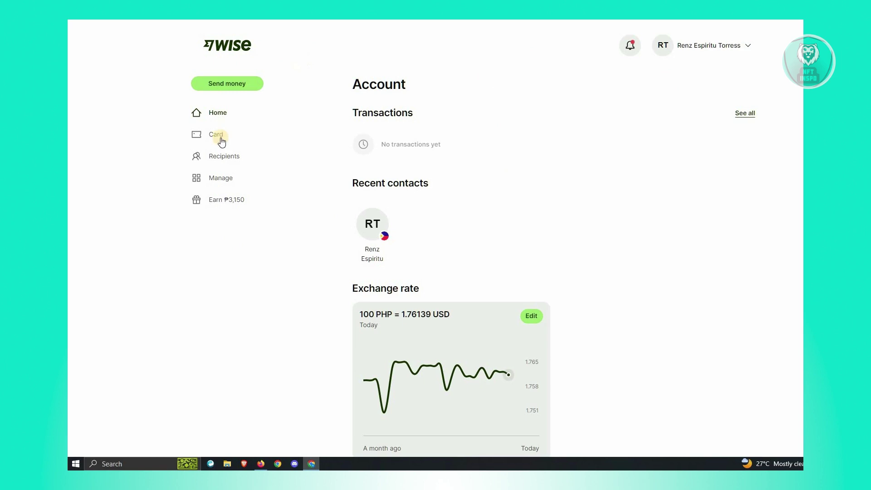
View Wise's Account details for Euro, British pound and dollar, then return to Payoneer.
left_click(204, 181)
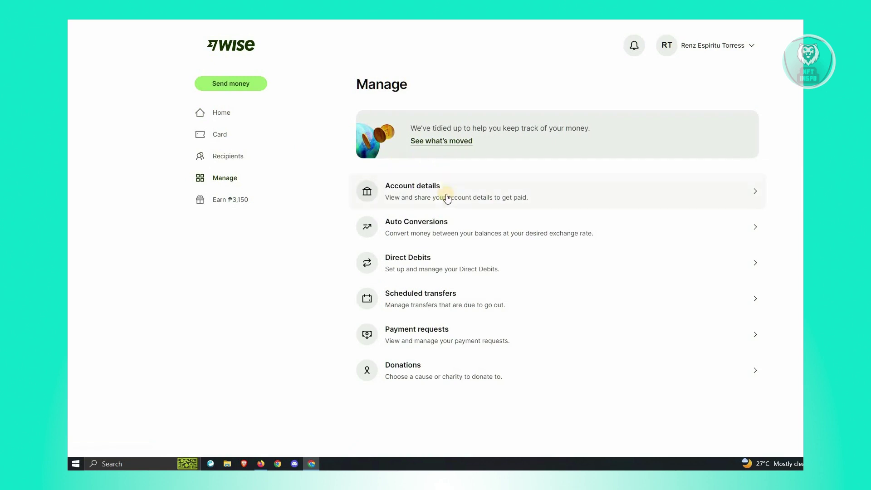
left_click(437, 195)
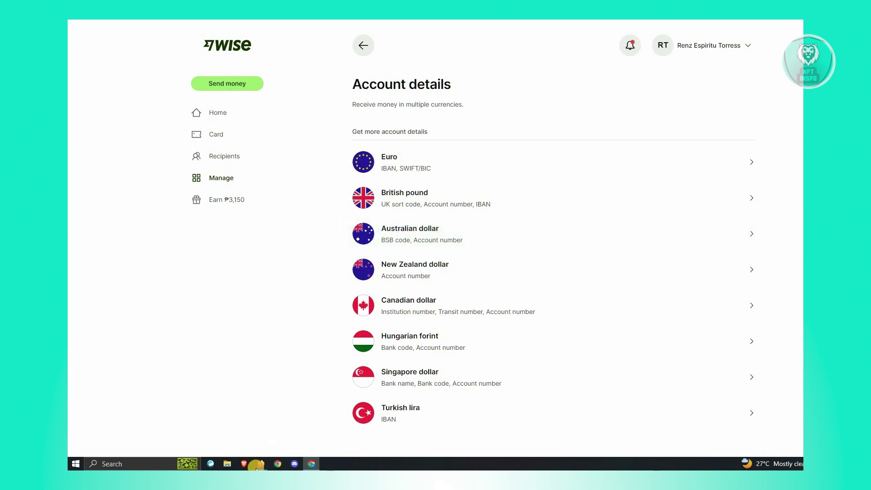
mouse_move(261, 464)
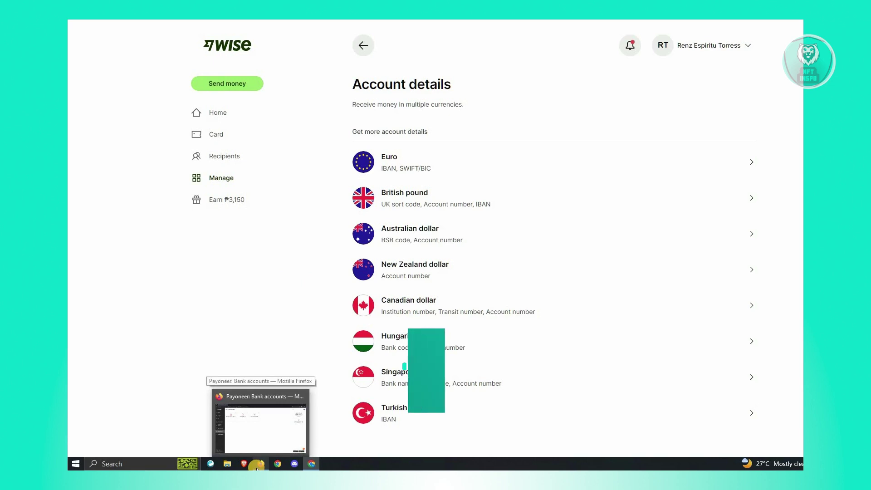
left_click(258, 463)
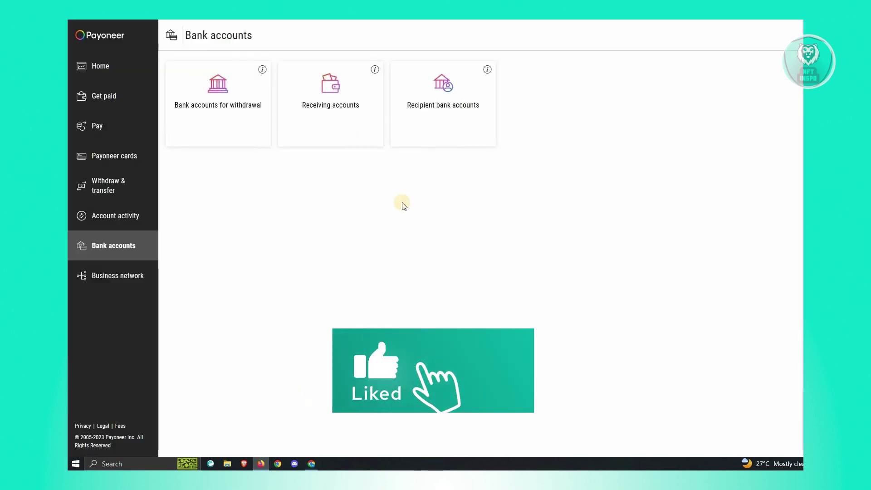